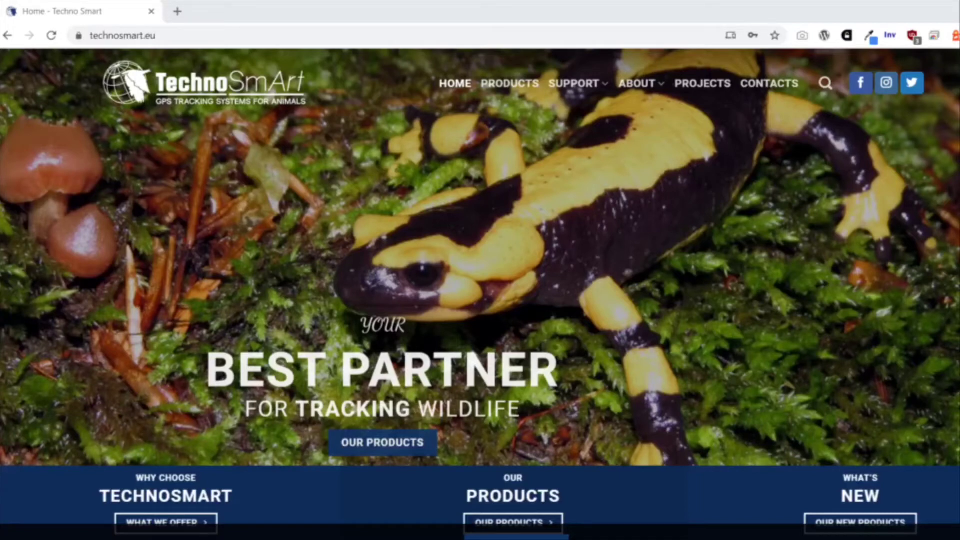
Step: Open the Support section of the TechnoSmArt website
click(594, 85)
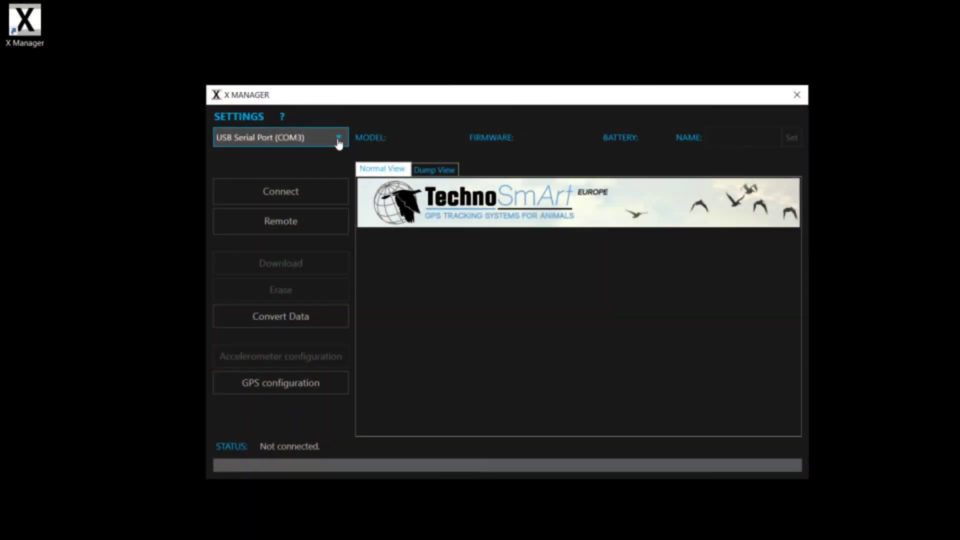
Step: In X Manager, select USB Serial Port (COM3) and connect to the tag
click(339, 138)
click(318, 157)
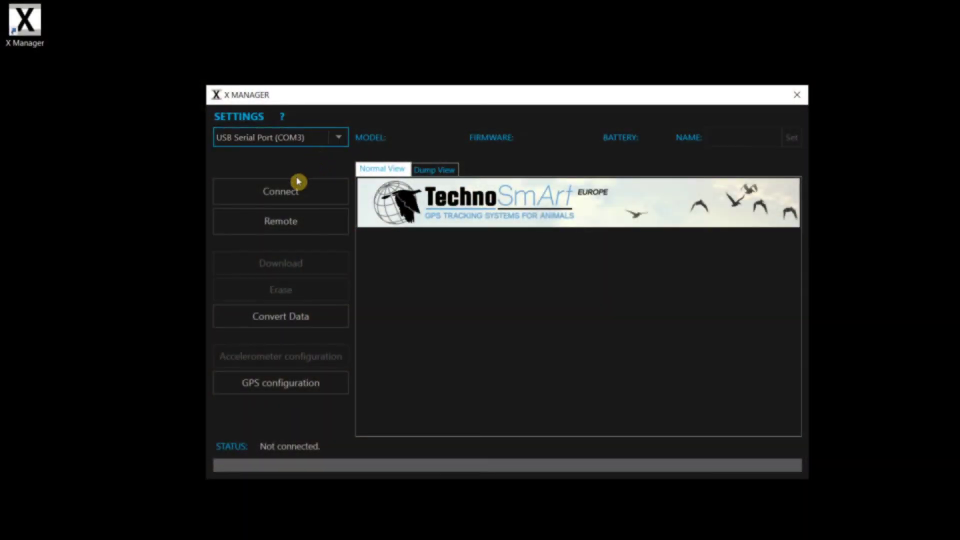
click(285, 191)
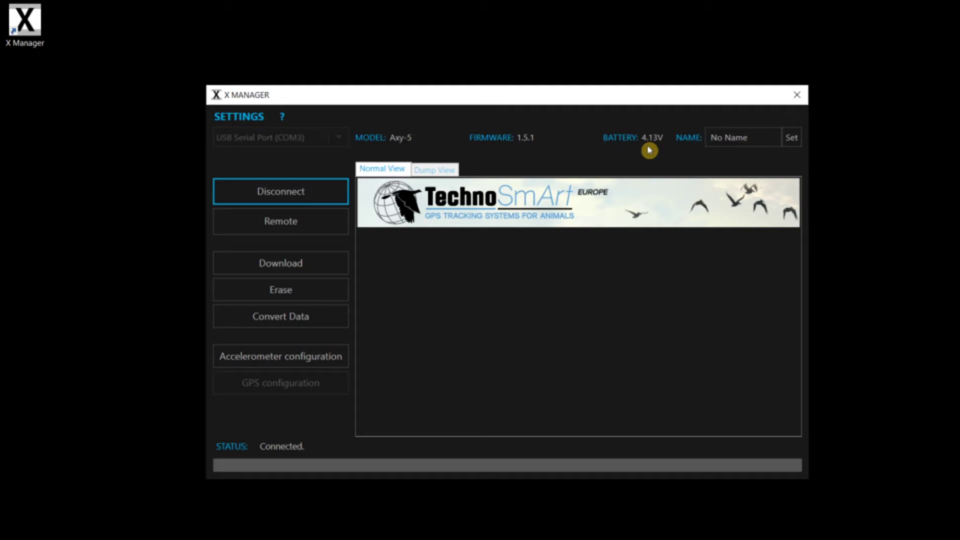
Step: Set the connected tag's name to MyTag and acknowledge the change
click(724, 139)
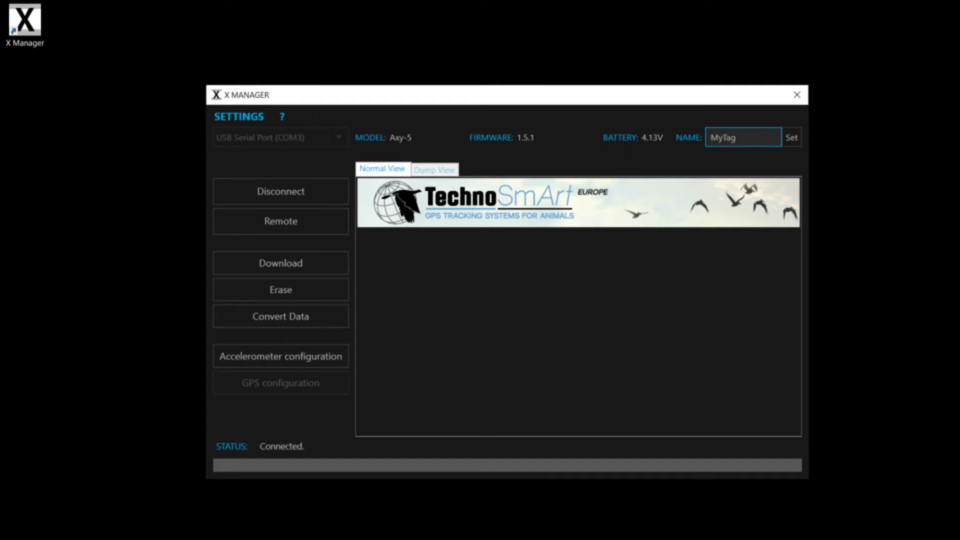
click(795, 140)
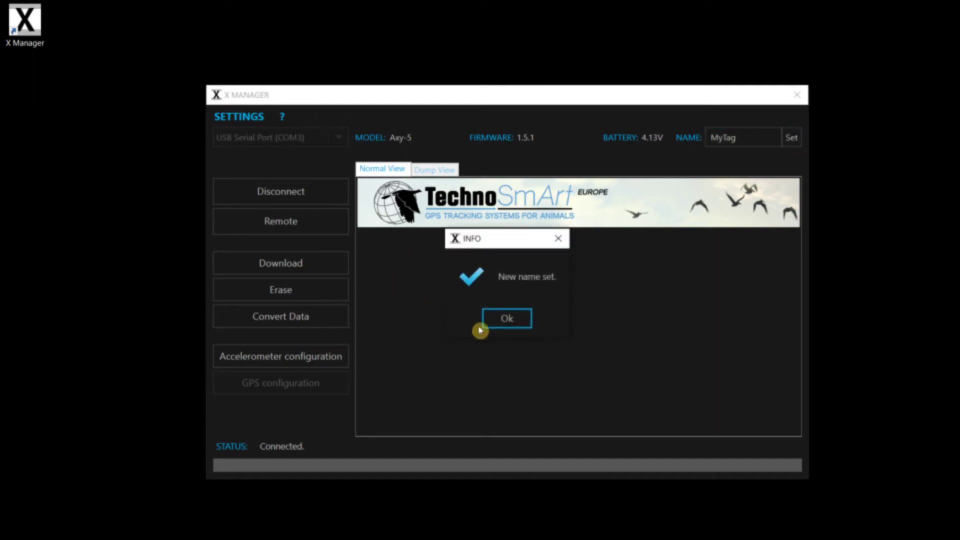
click(501, 319)
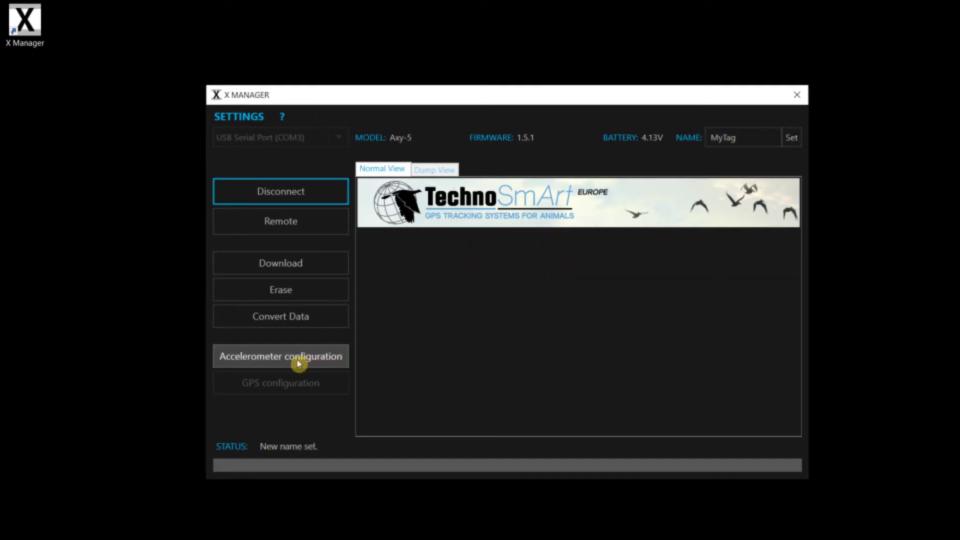
Step: Open the accelerometer configuration and divide the day into five intervals, with the first three ending at 9, 12 and 15
click(281, 365)
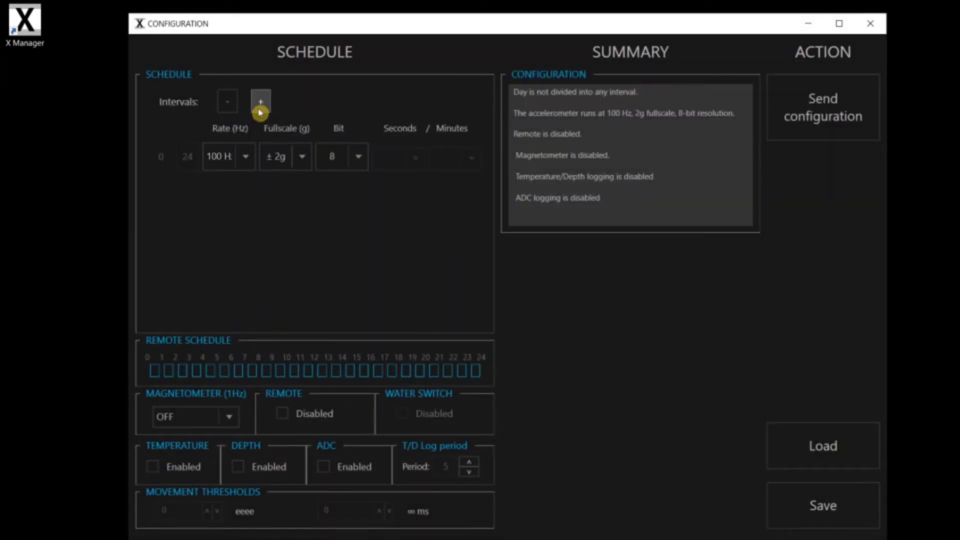
click(261, 103)
click(261, 103)
click(261, 103)
click(261, 102)
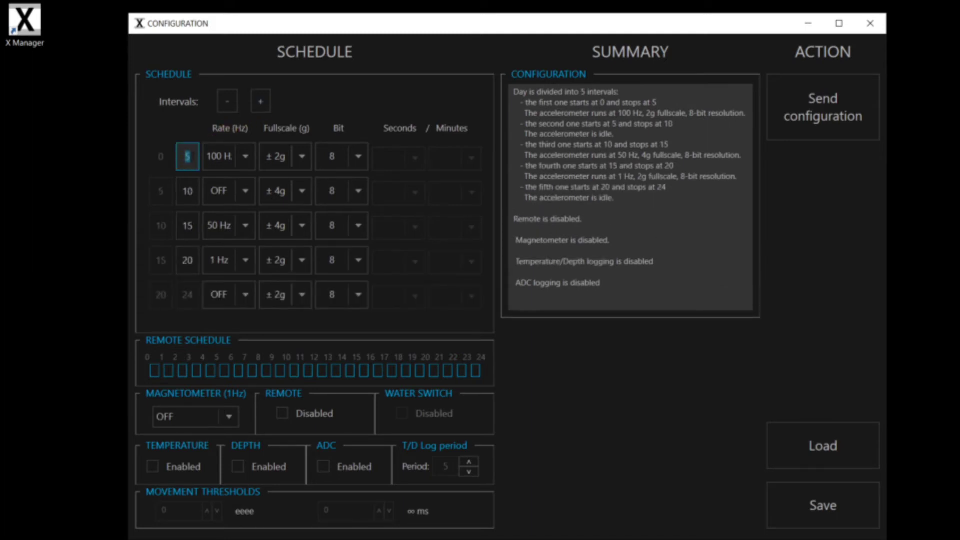
text(9)
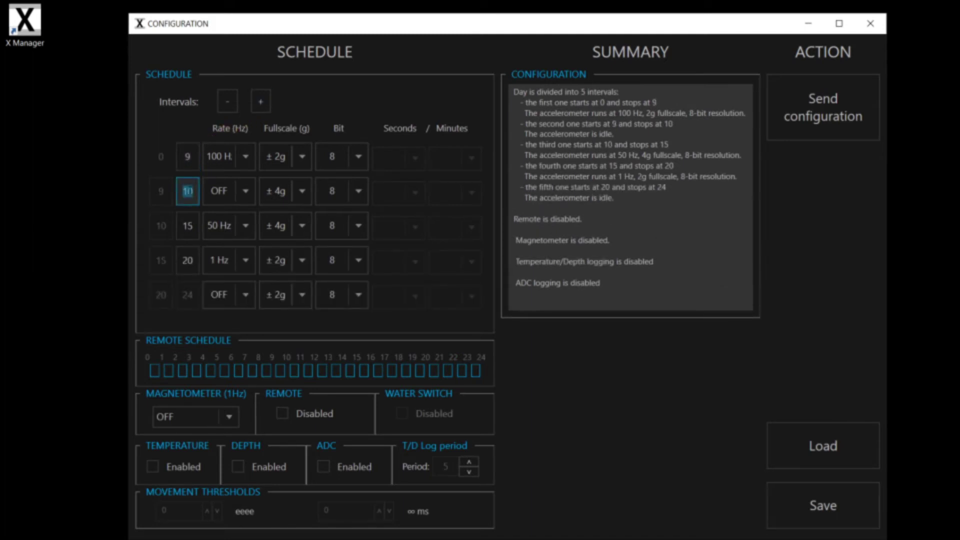
text(12)
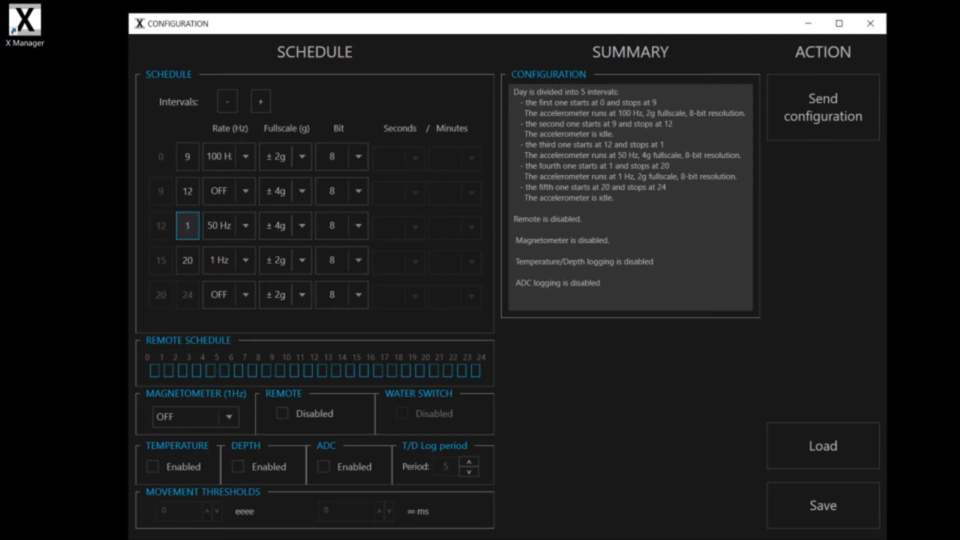
Step: Set the sampling rate to OFF for the first interval, 10 Hz for the second and 100 Hz for the third
click(246, 157)
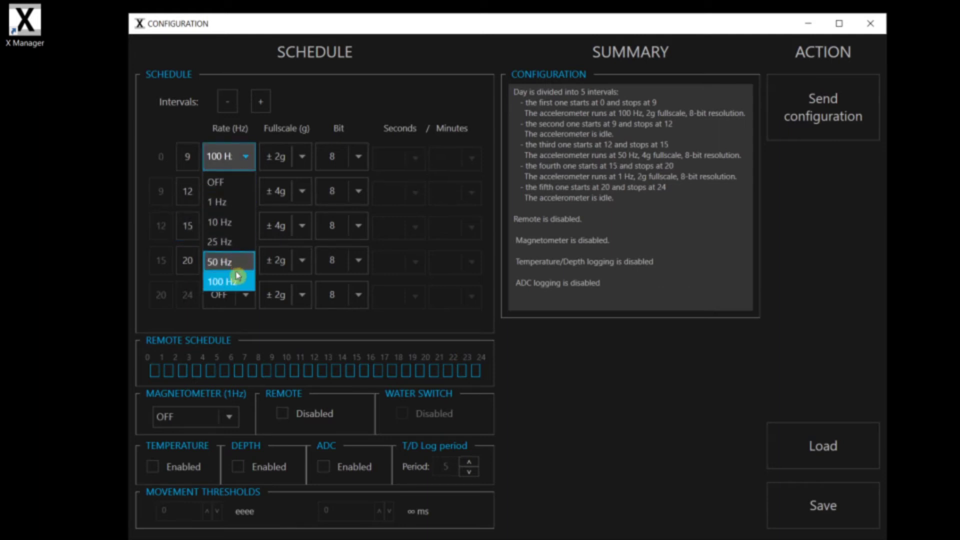
click(239, 184)
click(245, 191)
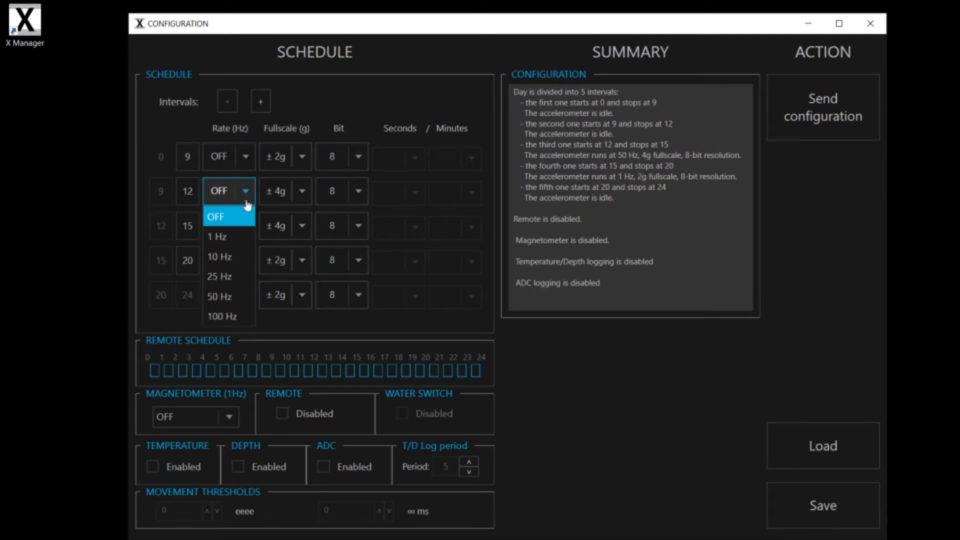
click(222, 255)
click(246, 226)
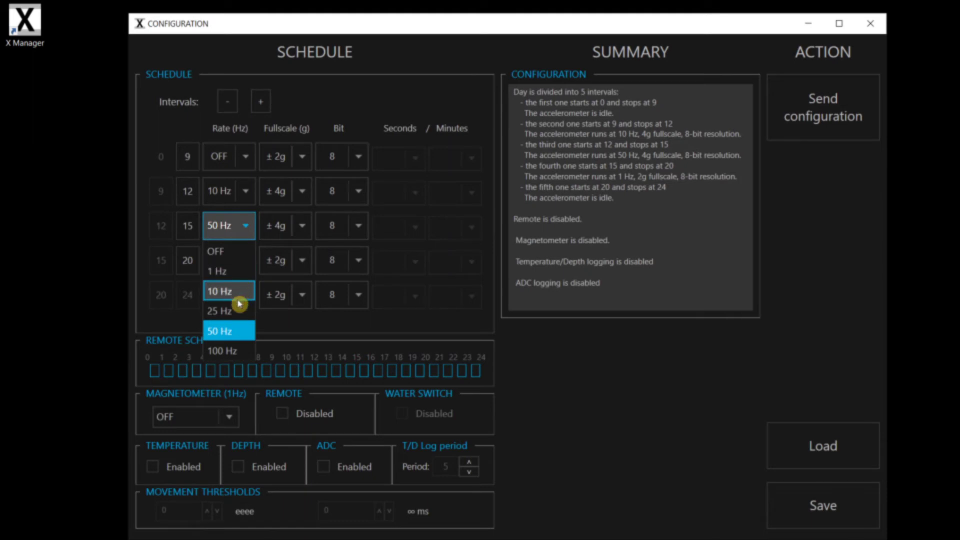
click(236, 350)
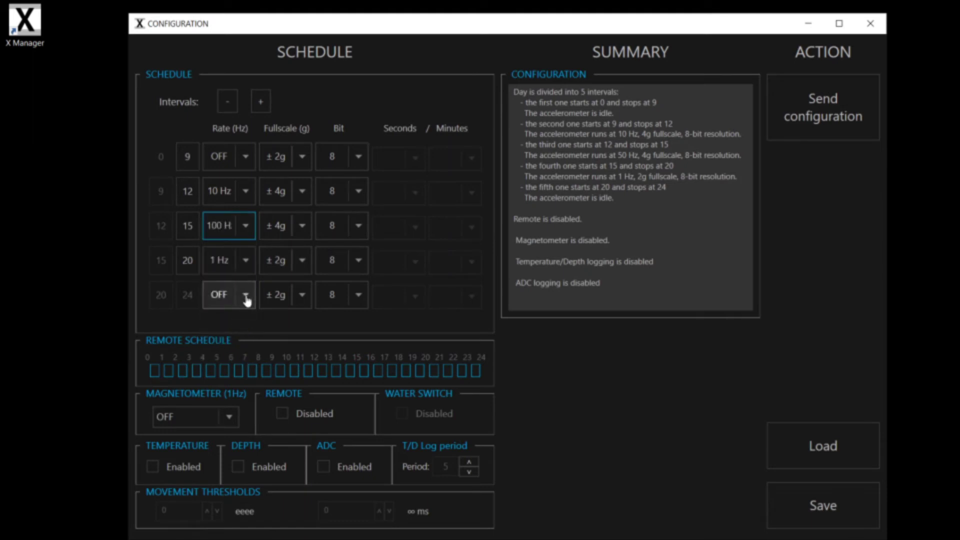
Step: Review the available sampling rates, full-scale ranges and bit resolutions for the last intervals of the schedule
click(245, 261)
click(246, 265)
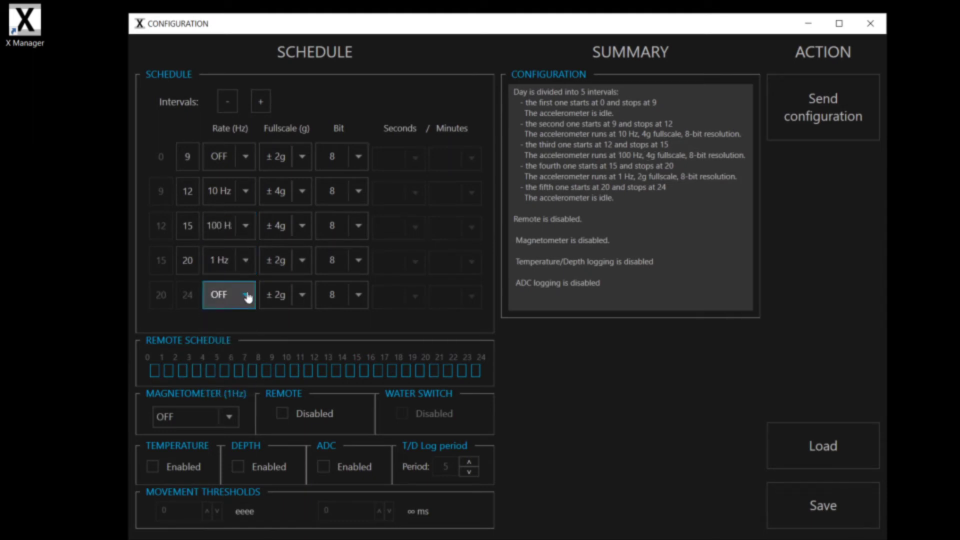
click(245, 295)
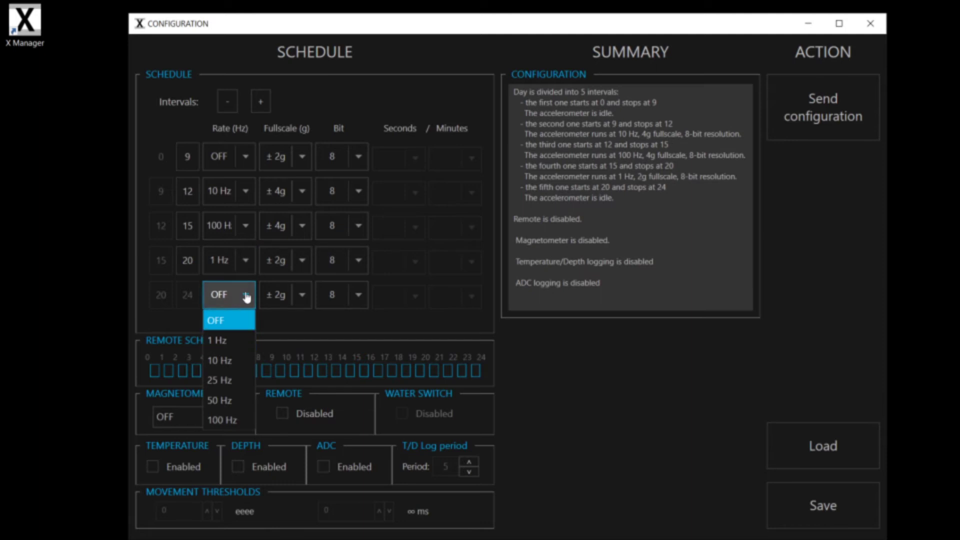
click(245, 296)
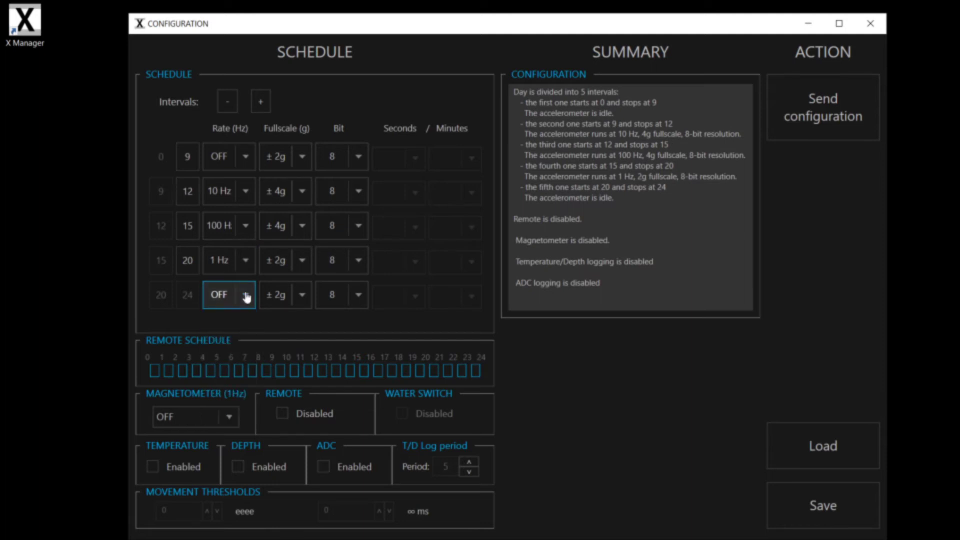
click(302, 296)
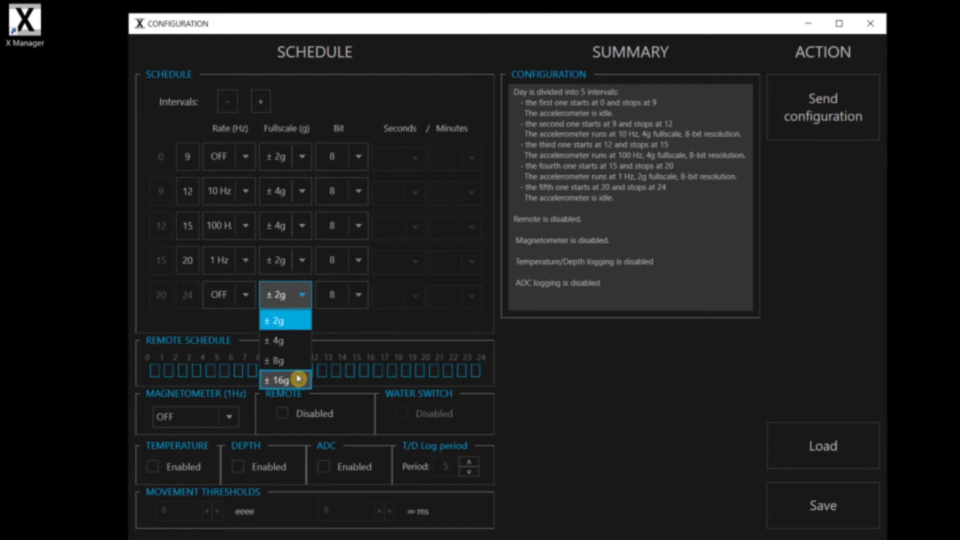
click(302, 298)
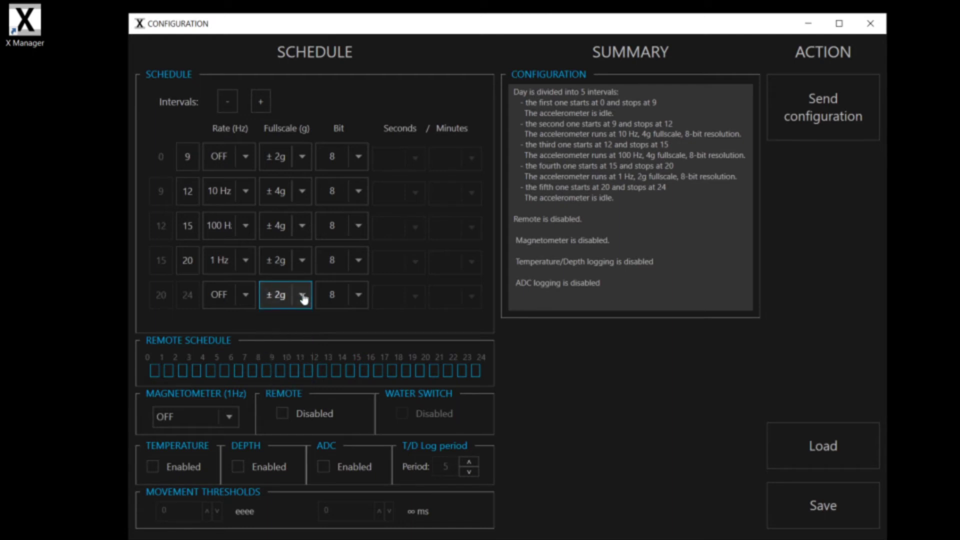
click(360, 299)
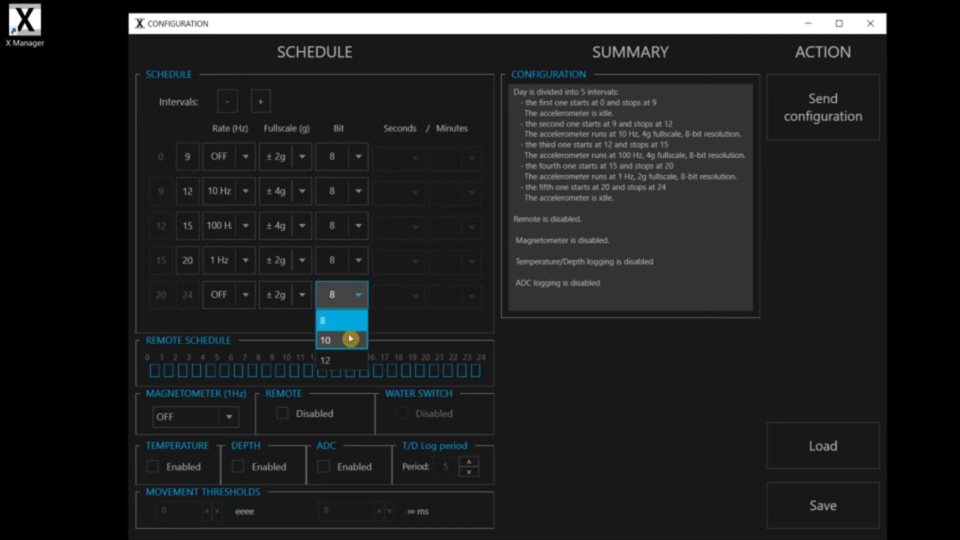
click(353, 321)
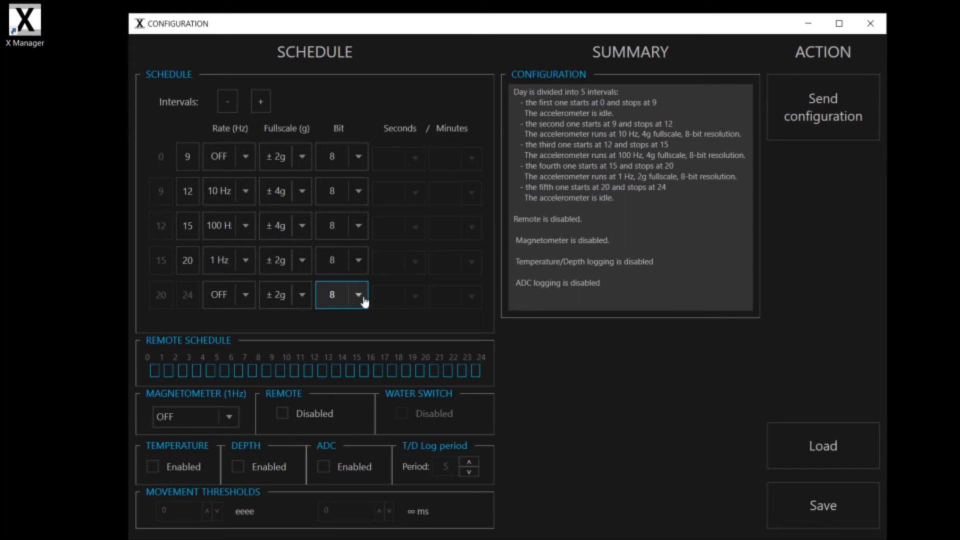
Step: Set the magnetometer to 2Hz and enable temperature, depth and ADC logging with a log period of 2 seconds
click(230, 419)
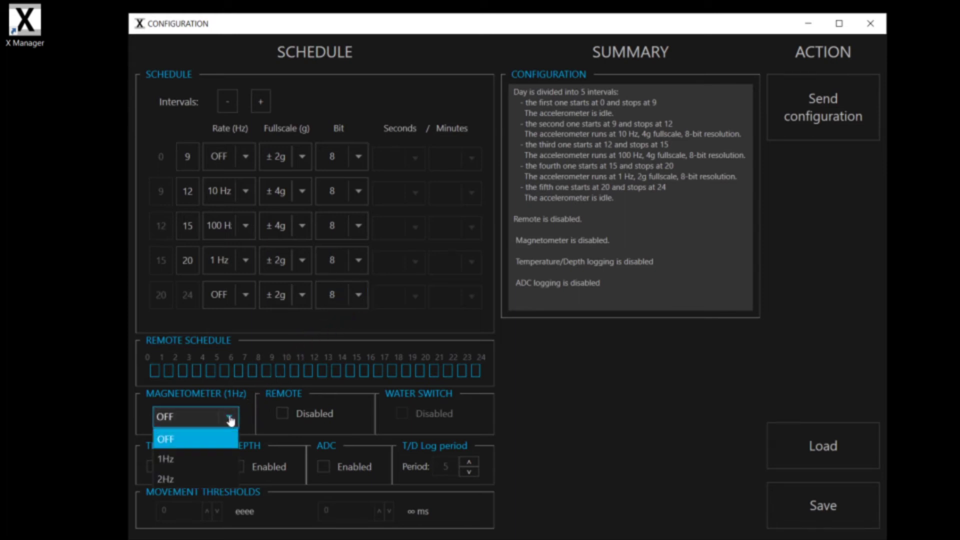
click(201, 478)
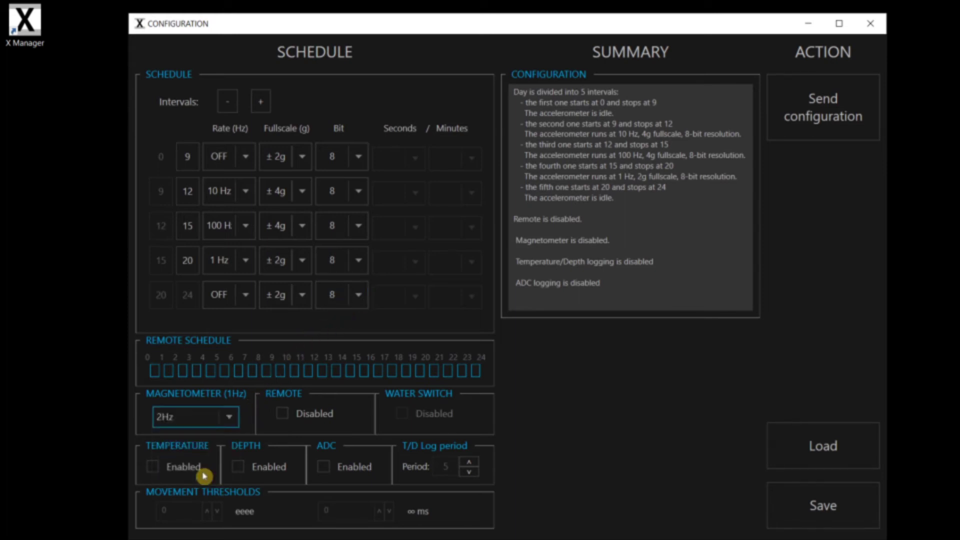
click(153, 467)
click(238, 467)
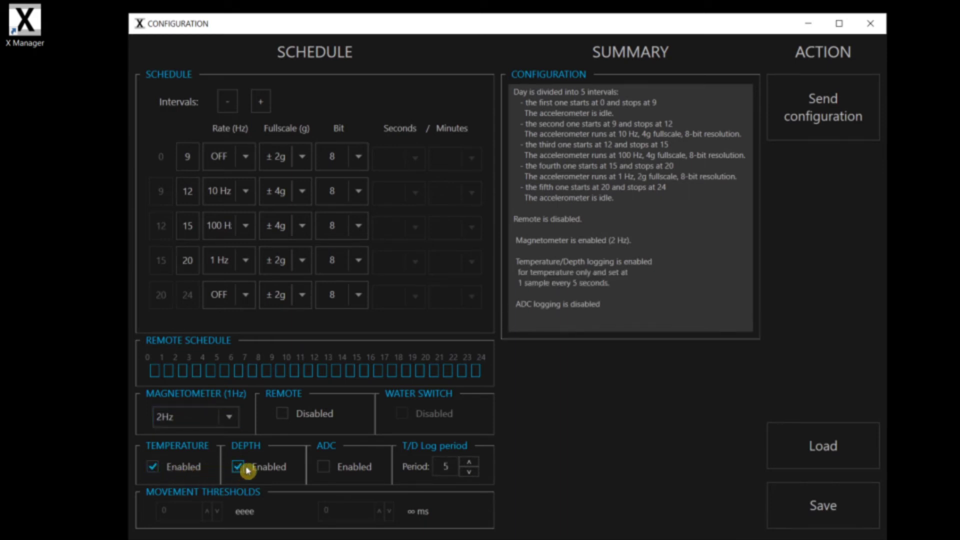
click(322, 468)
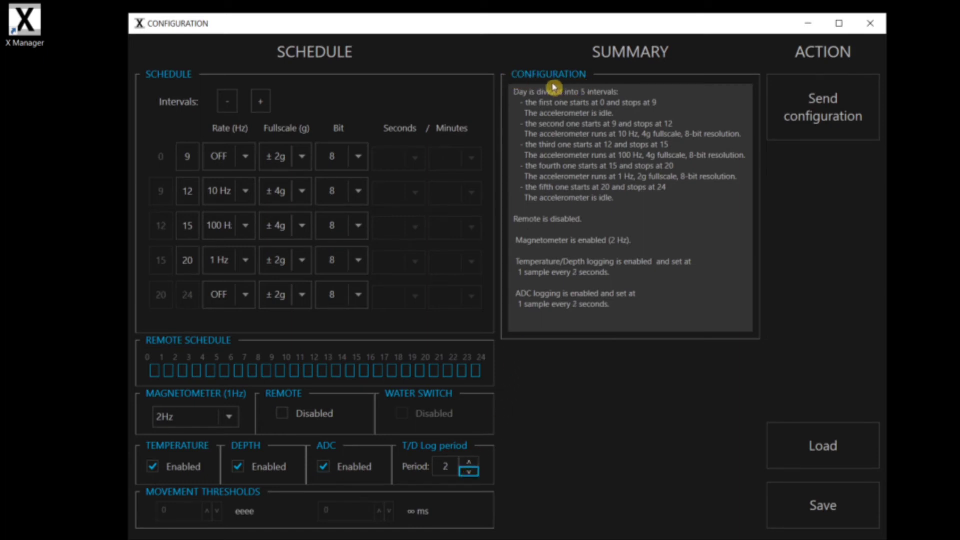
Step: Save the configuration as a schedule file named config in the Axy5Schedule folder
click(787, 492)
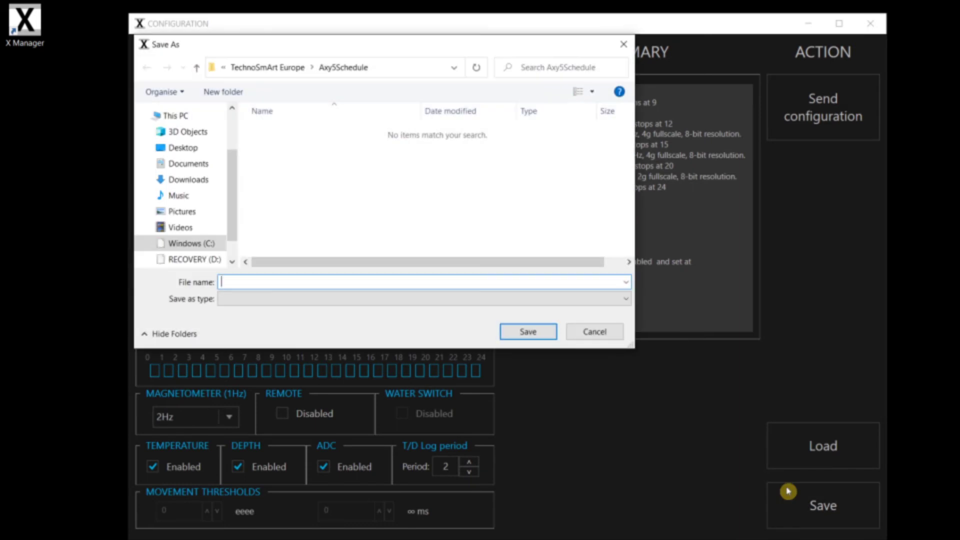
text(config)
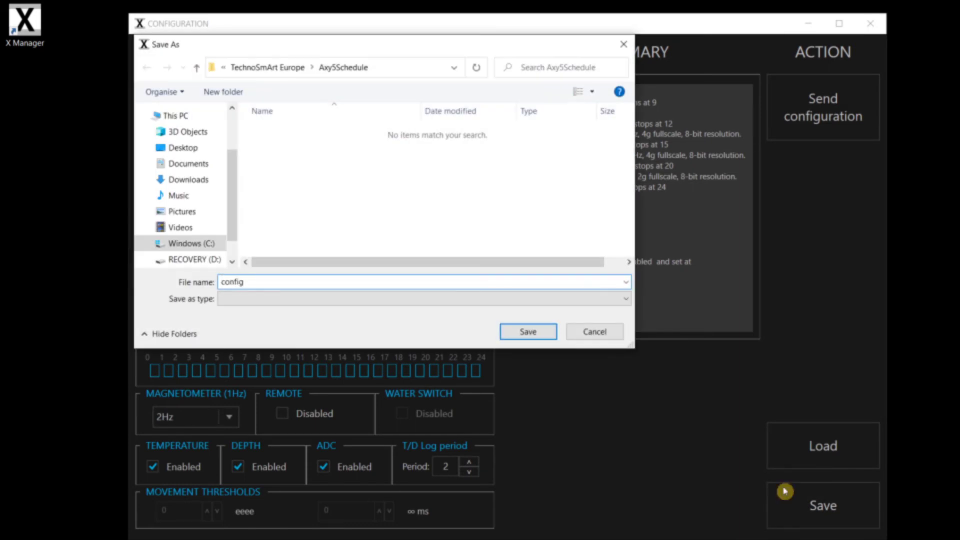
click(526, 331)
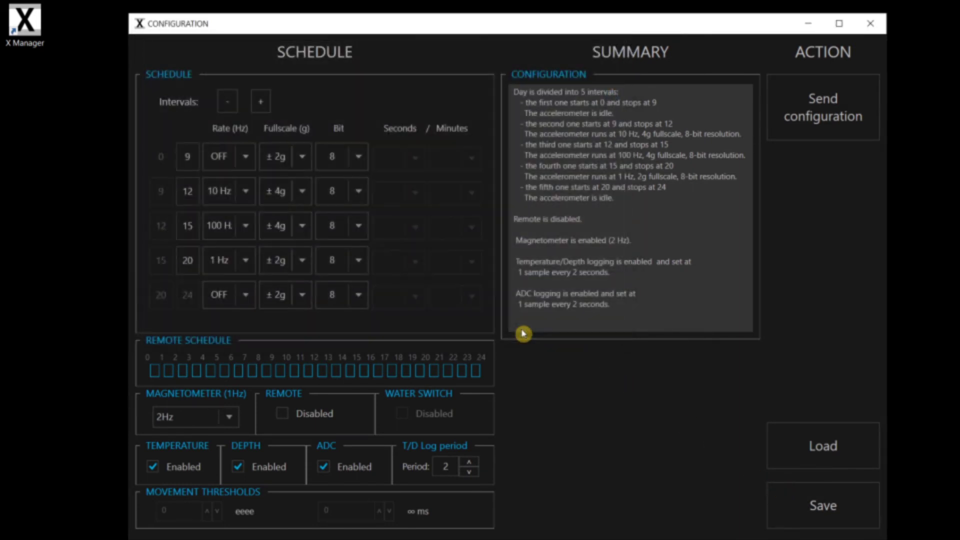
Step: Send the configuration to the tag and disconnect it
click(797, 122)
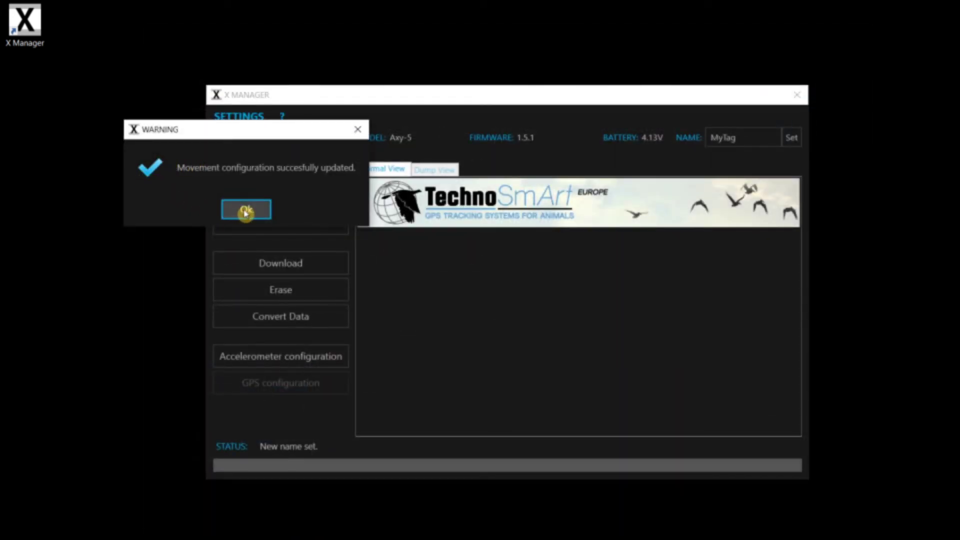
click(246, 212)
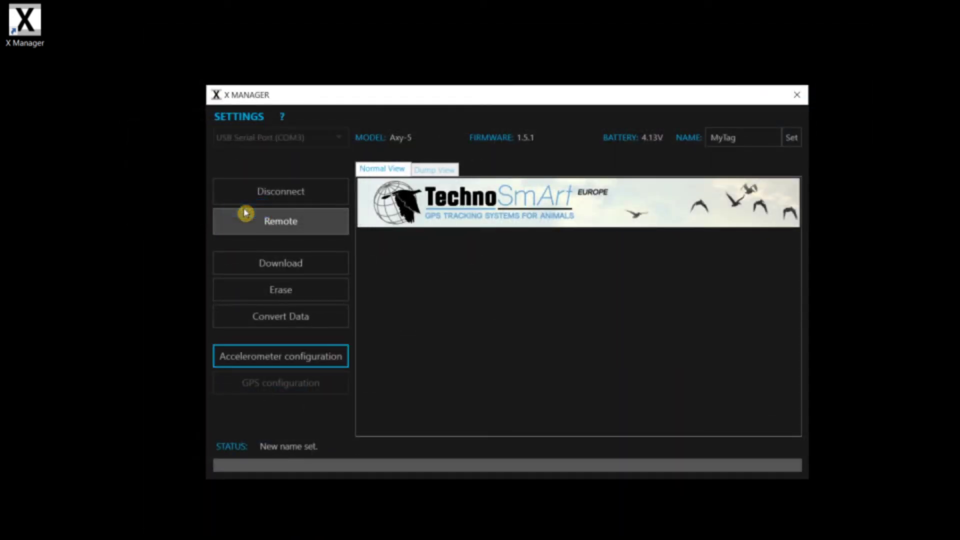
click(282, 194)
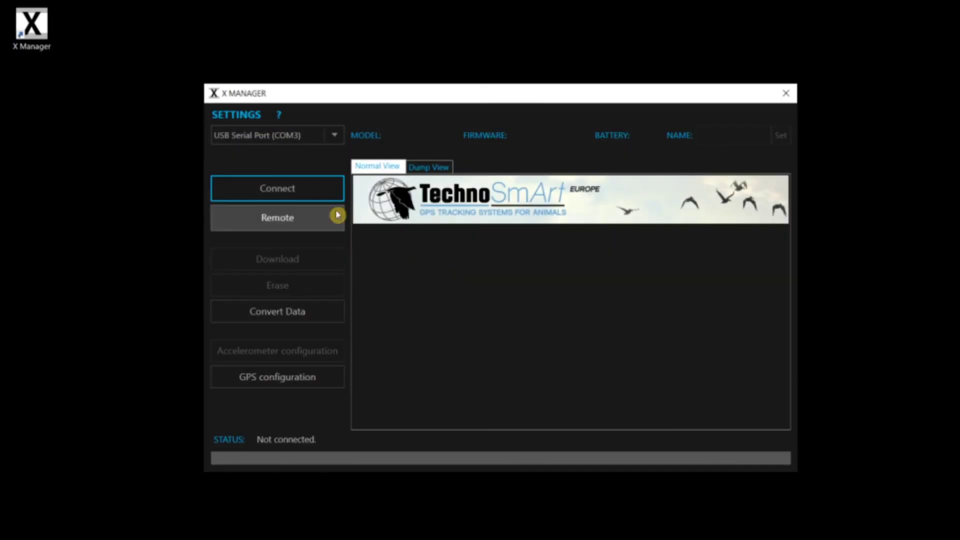
Step: Download the reconnected tag's data as MyTag.ard into the TechnoSmArt Europe Downloads folder and show the files in File Explorer
click(289, 195)
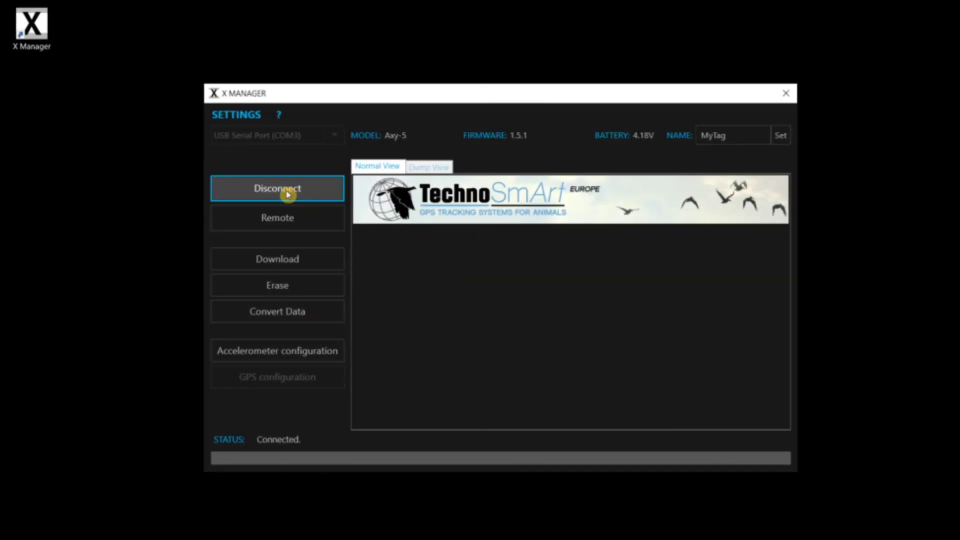
click(281, 262)
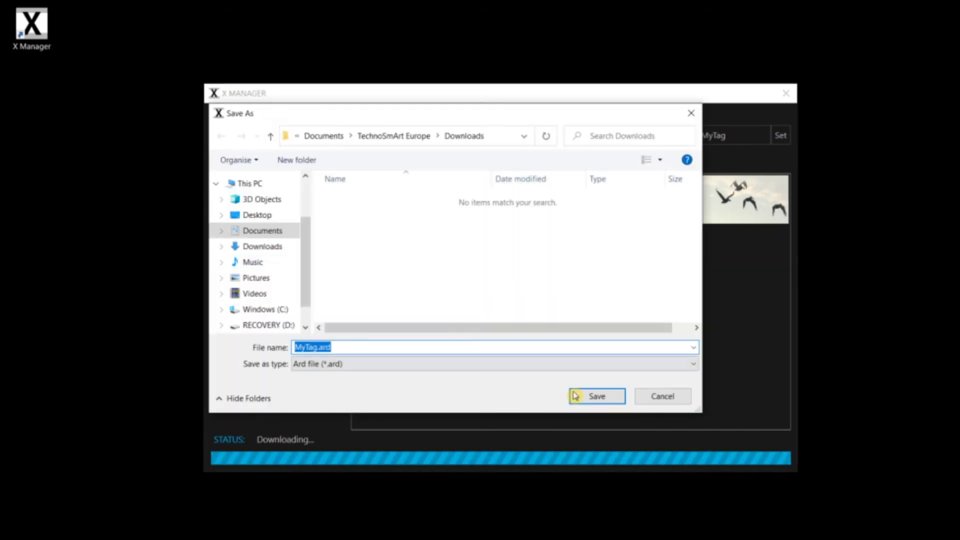
click(595, 396)
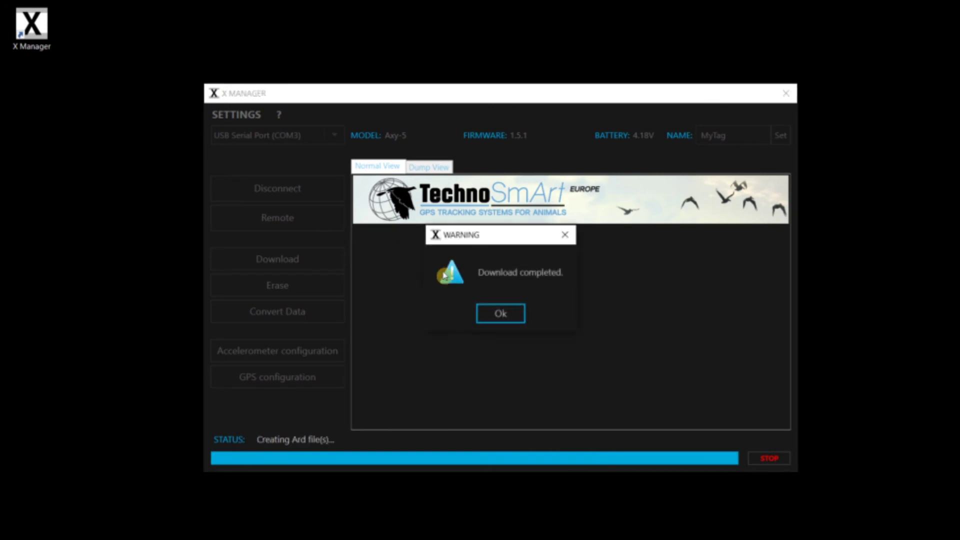
click(514, 315)
click(350, 528)
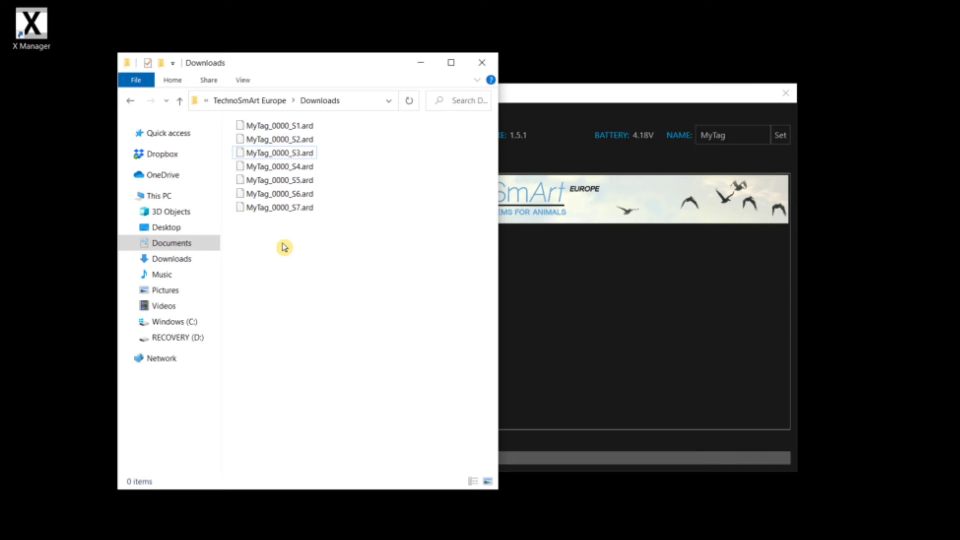
Step: Return to X Manager and check which sensor type is selected as the pressure range
click(421, 63)
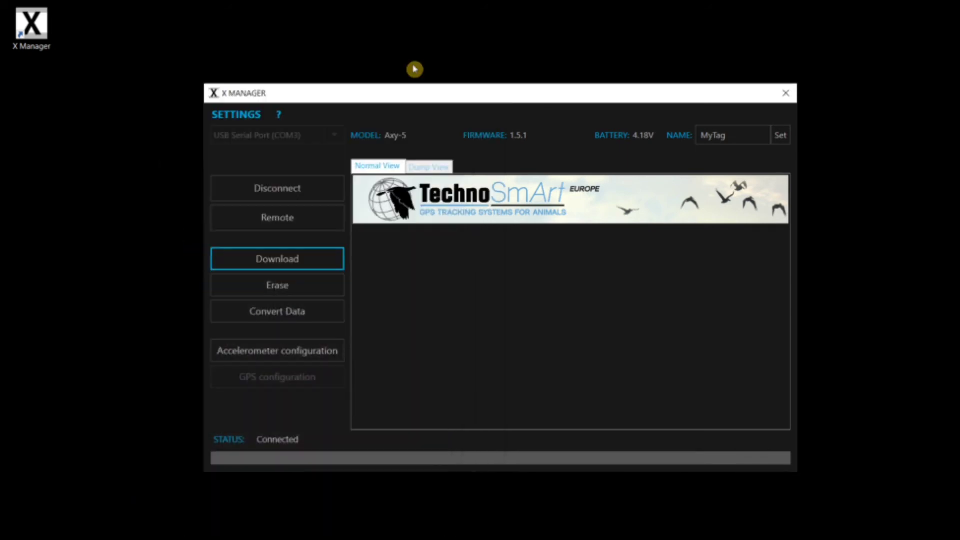
click(266, 116)
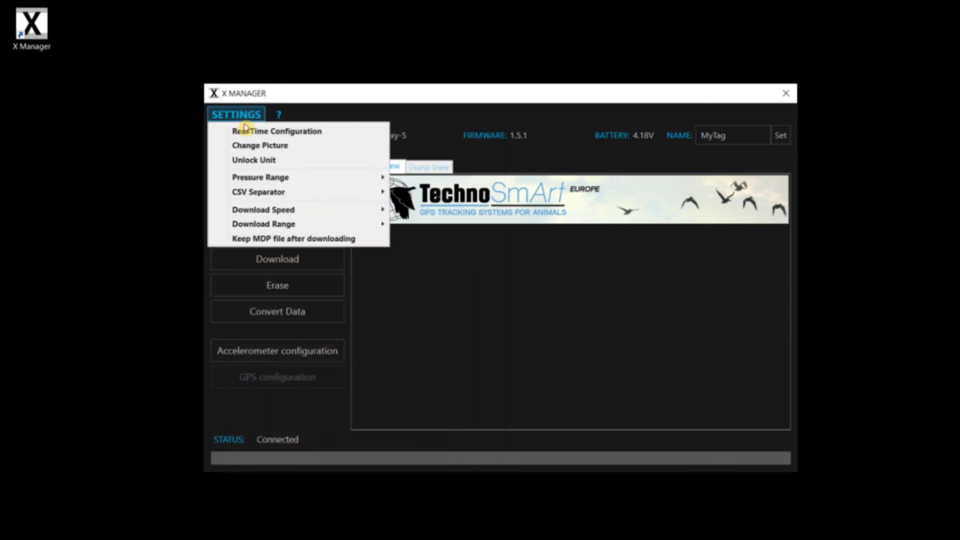
mouse_move(303, 179)
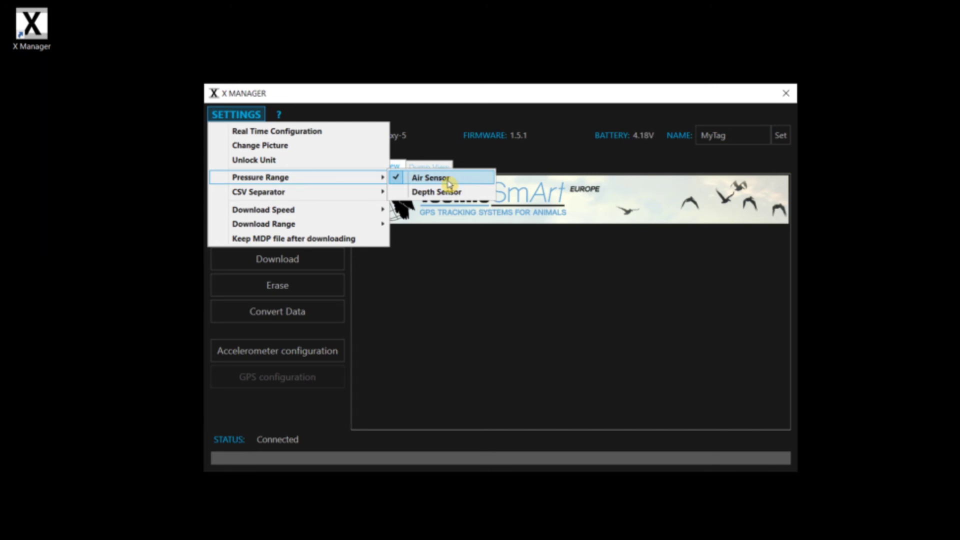
click(423, 293)
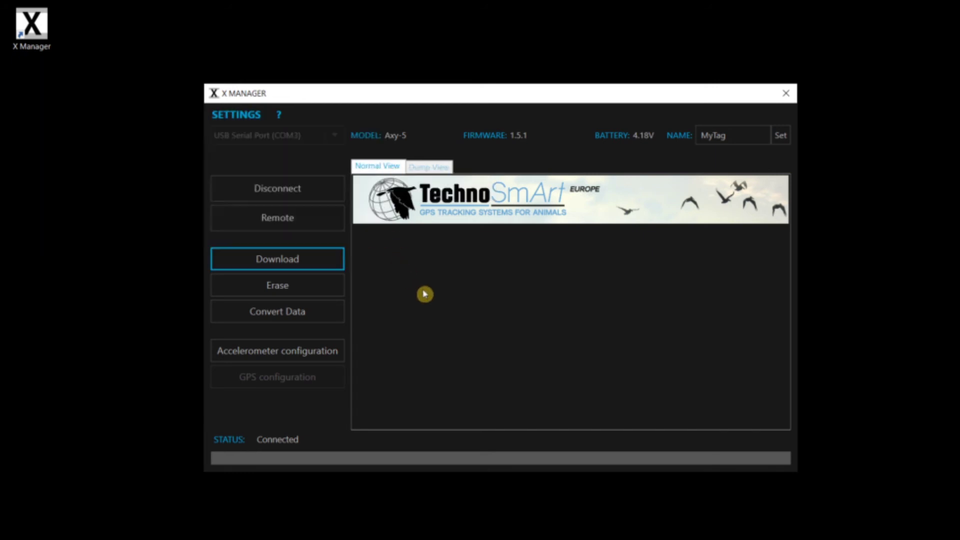
Step: Convert MyTag_0000_S2.ard with start time 10:30:00 on 12/04/2020, pressure converted to meters and sea-level air pressure set to 1018 mbar
click(272, 313)
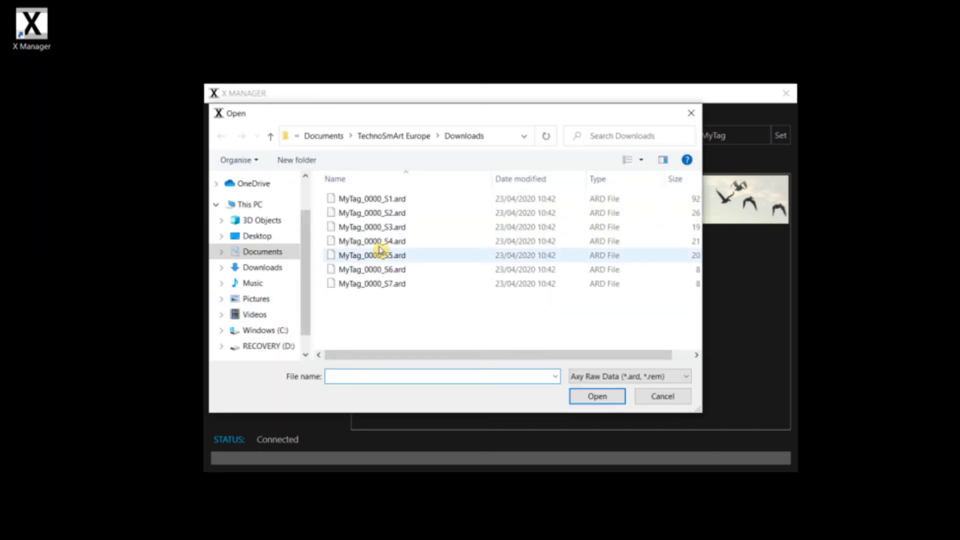
double_click(395, 214)
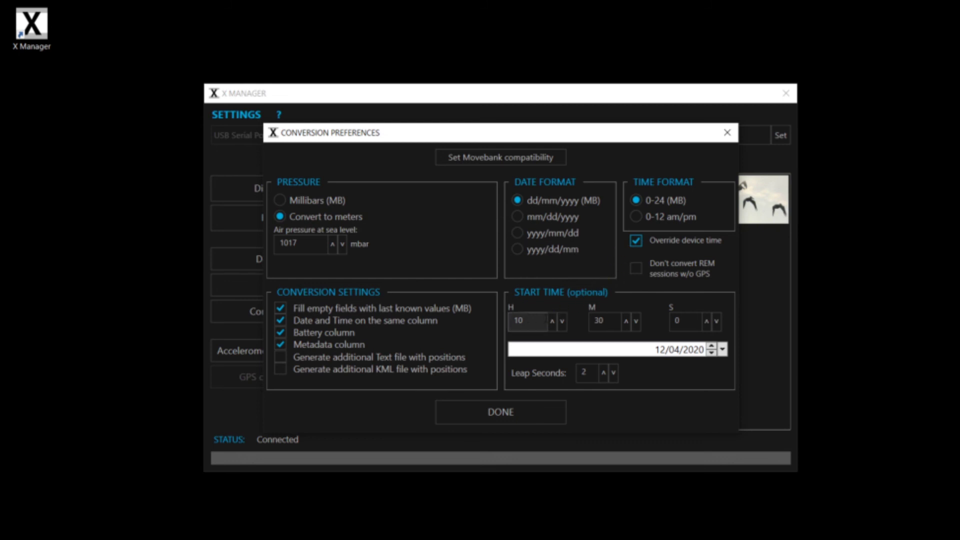
click(712, 353)
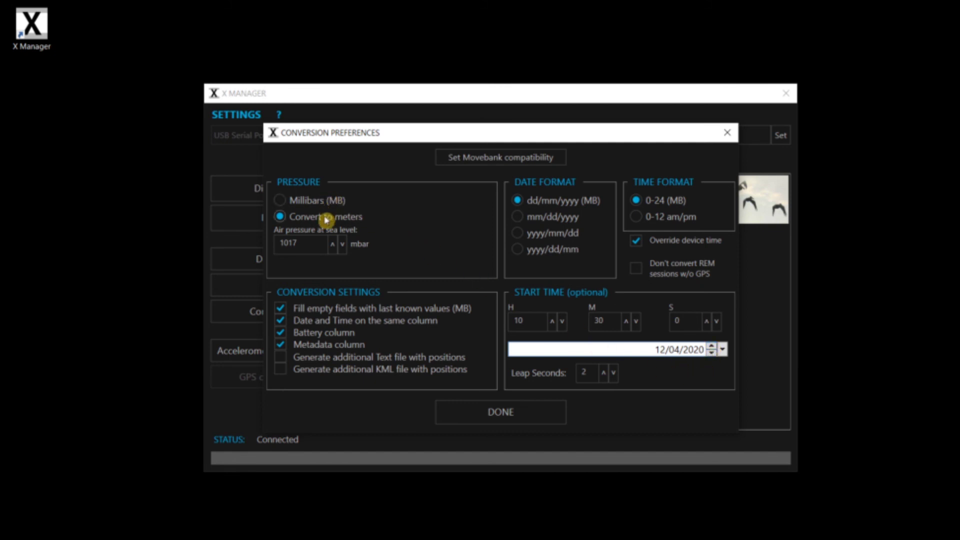
click(333, 245)
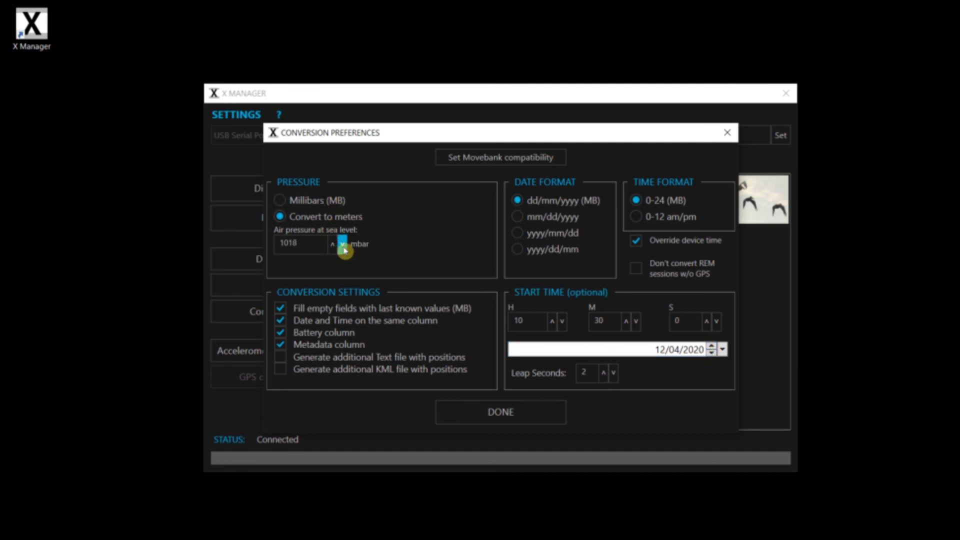
double_click(333, 244)
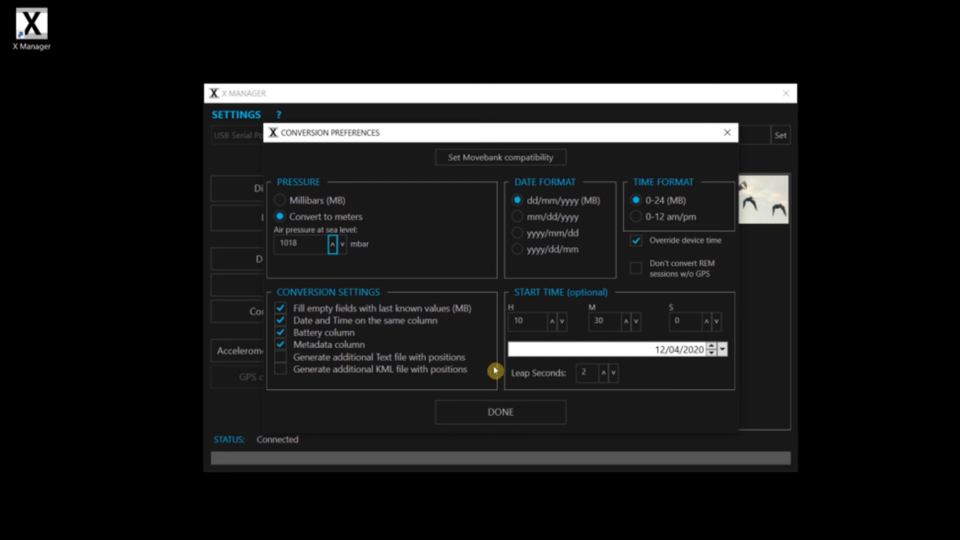
click(501, 411)
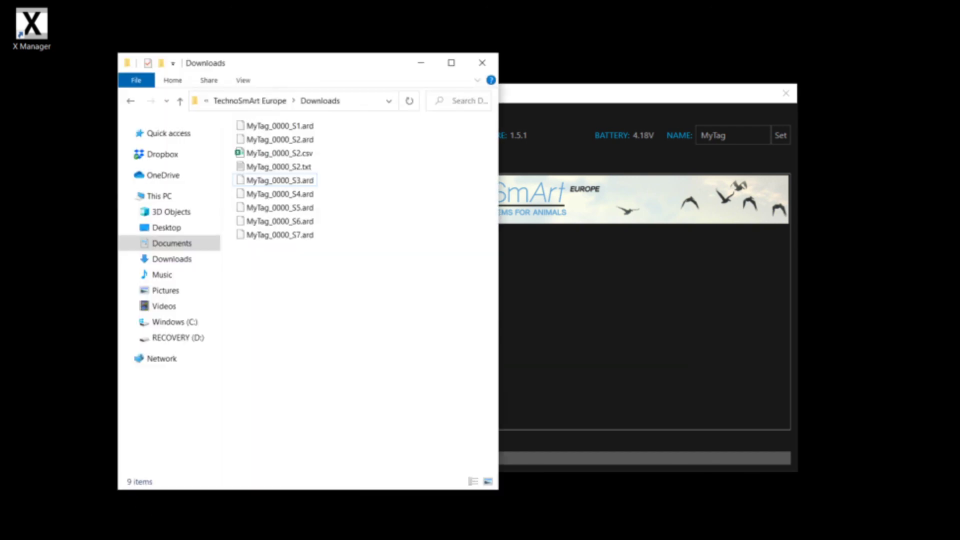
Step: Locate the converted MyTag_0000_S2.csv in the Downloads folder, then return to X Manager and review the CSV separator options
click(296, 154)
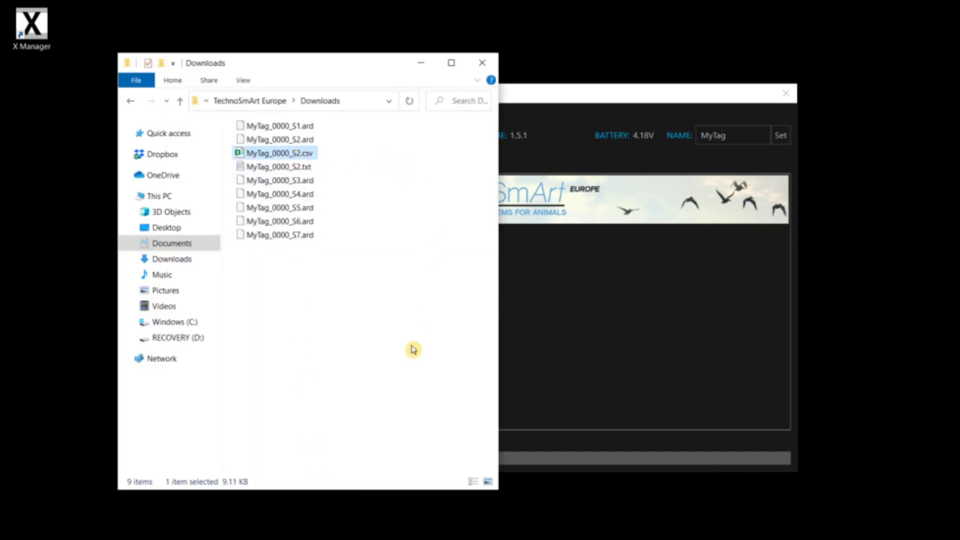
click(421, 63)
click(244, 117)
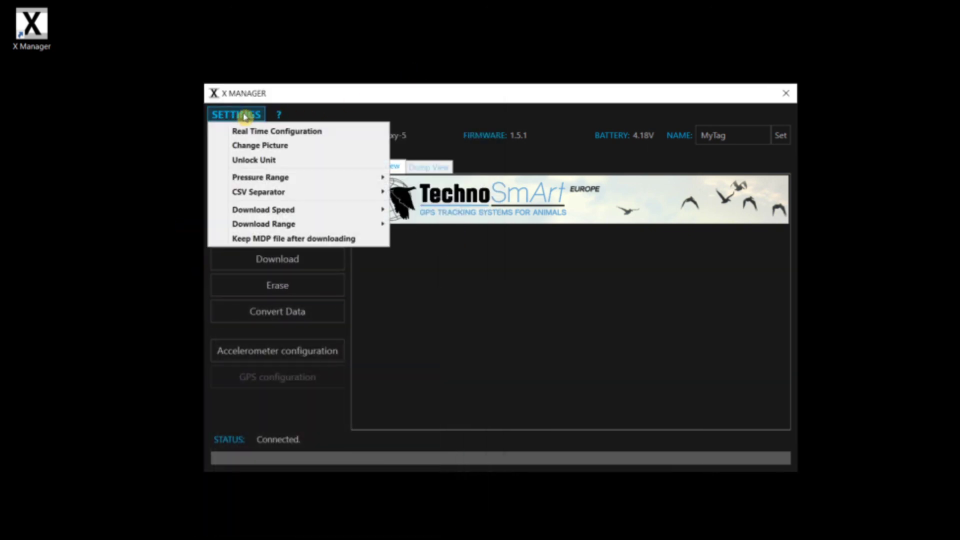
mouse_move(262, 193)
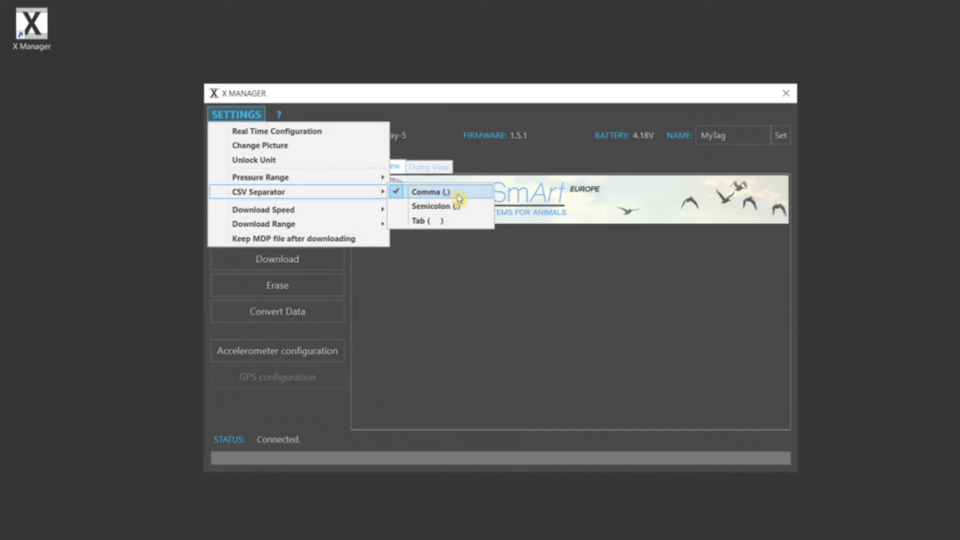